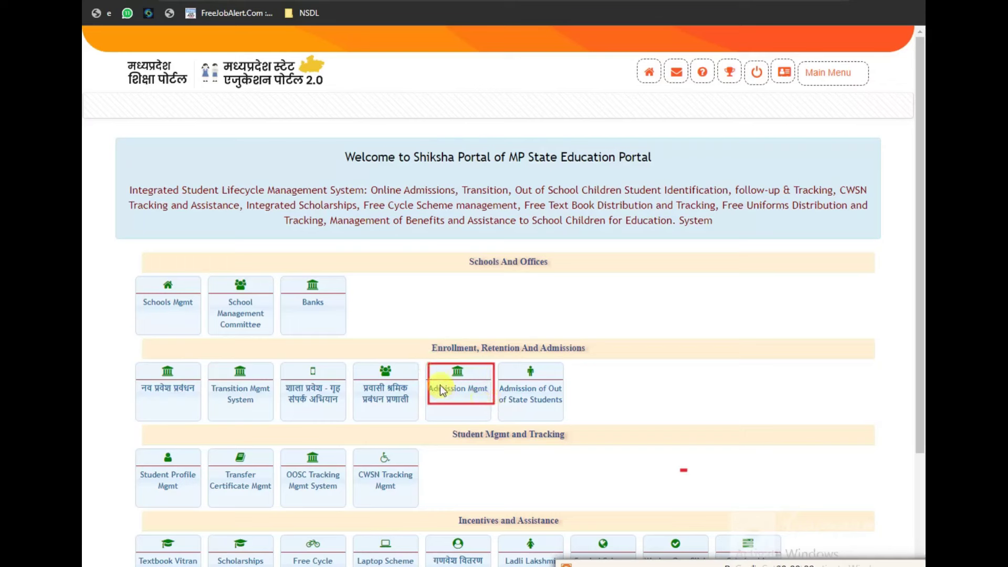
Open the Admission Management module and its request form for cancelling a student's admission or issuing a TC
left_click_drag(426, 364, 489, 405)
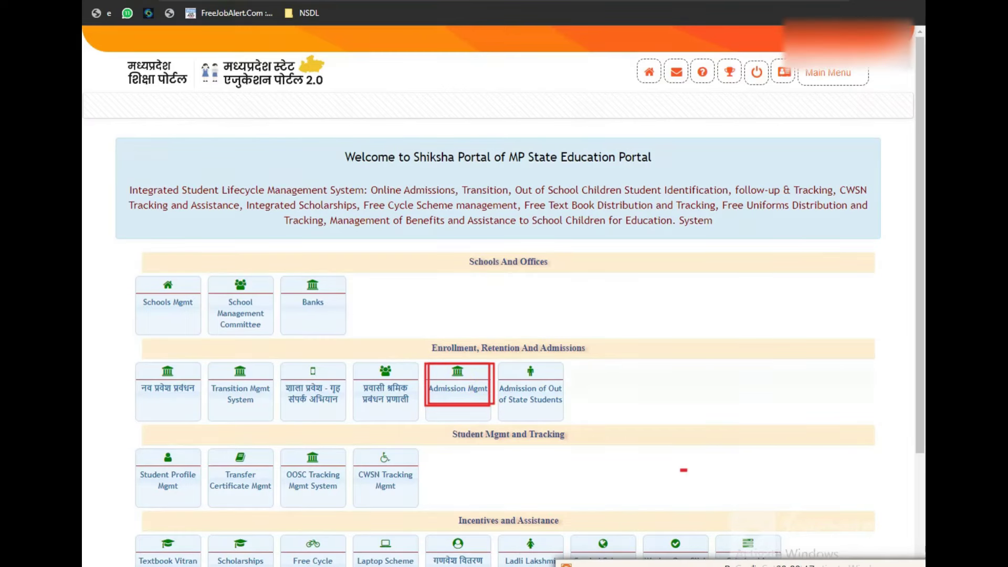
left_click(456, 367)
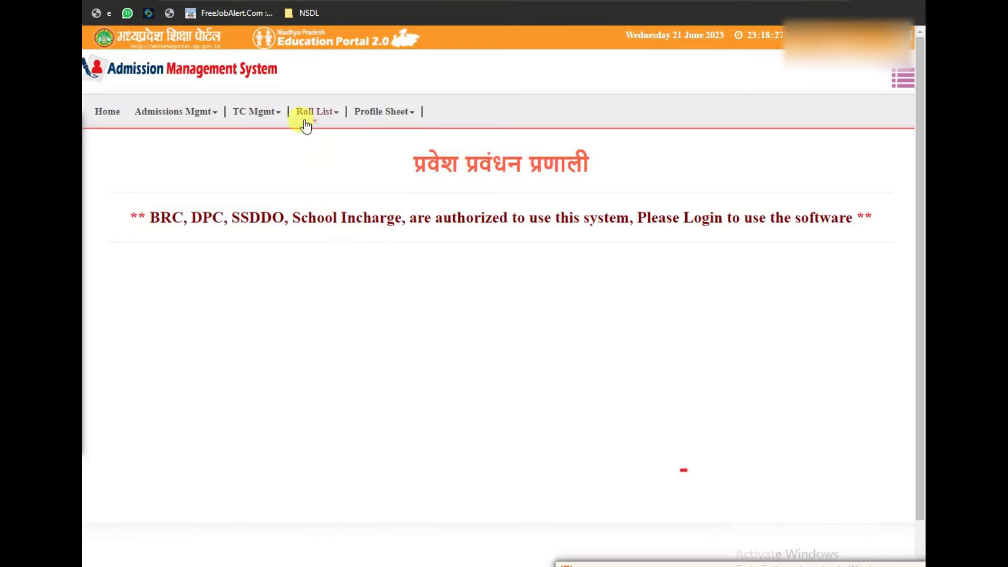
left_click(253, 112)
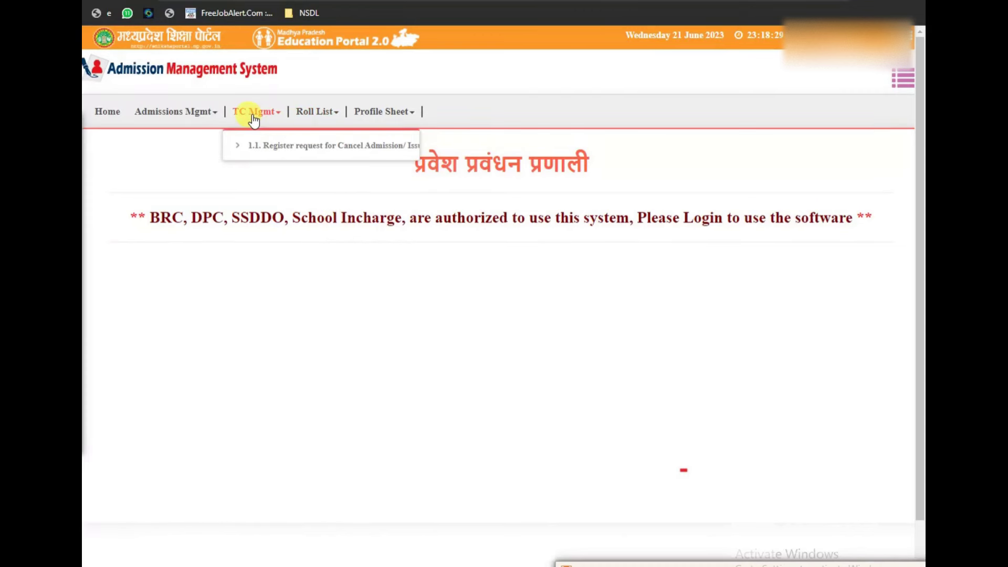
mouse_move(191, 122)
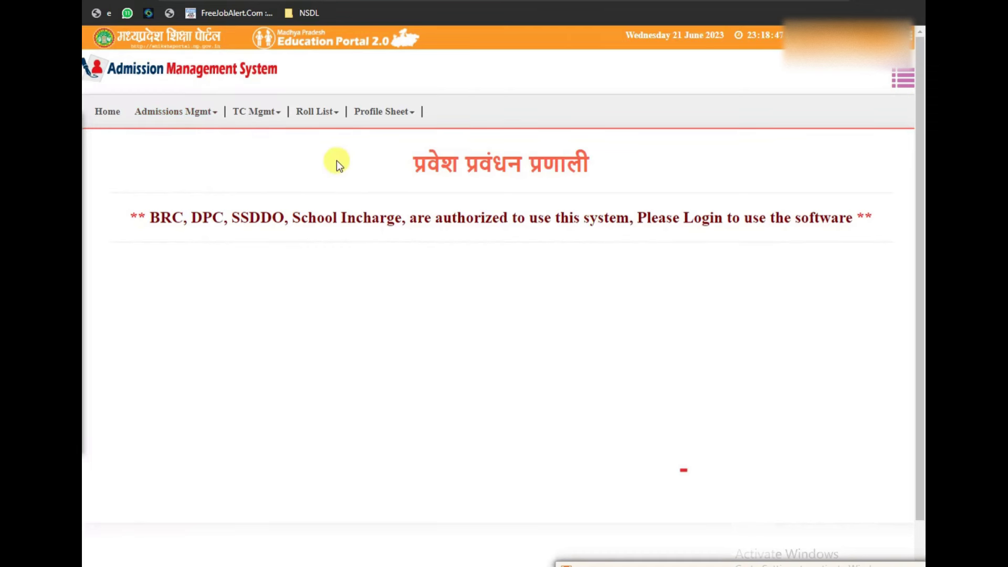
mouse_move(260, 113)
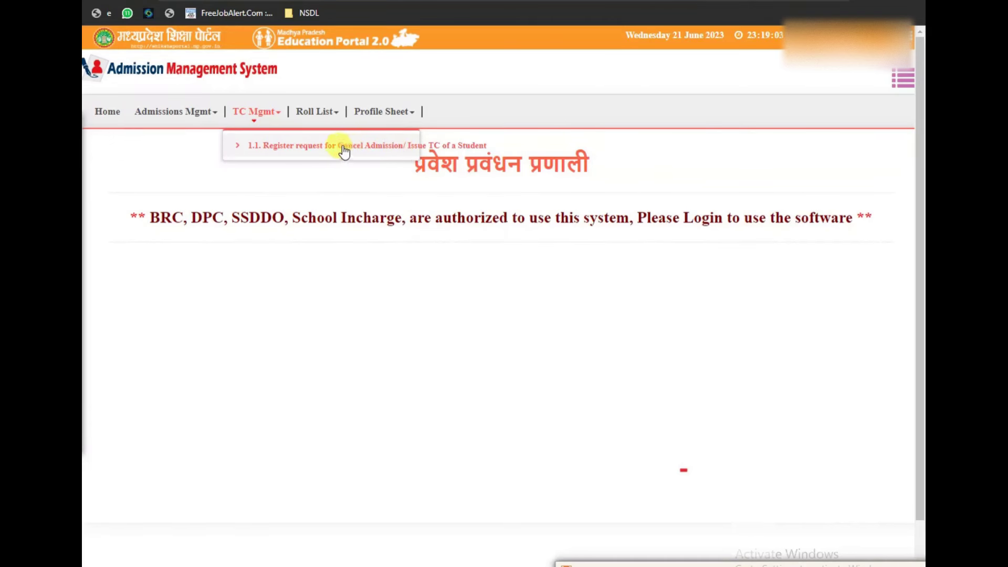
left_click(326, 147)
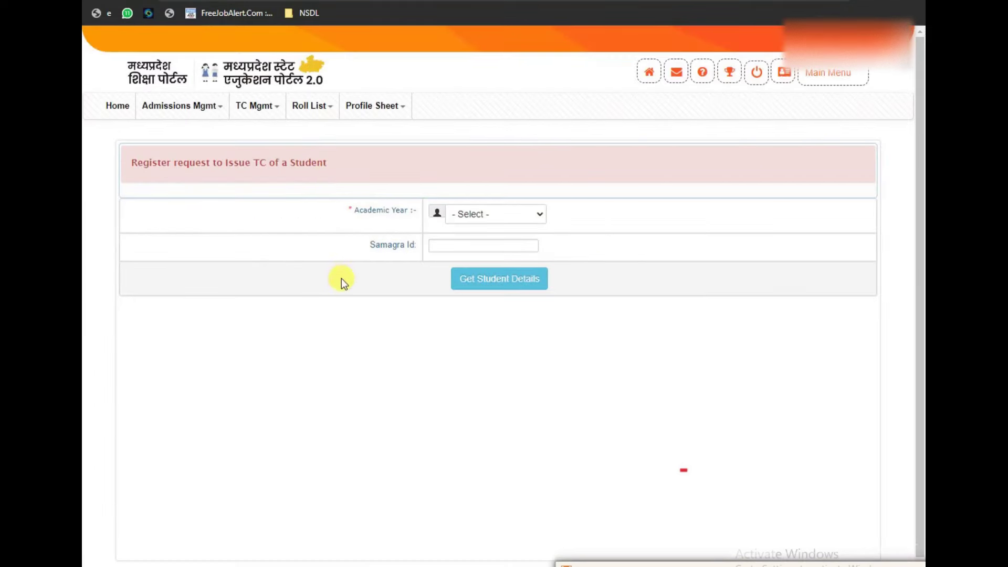
Look up a student for the TC request using academic year 2023-24 and the student's Samagra ID
left_click(478, 219)
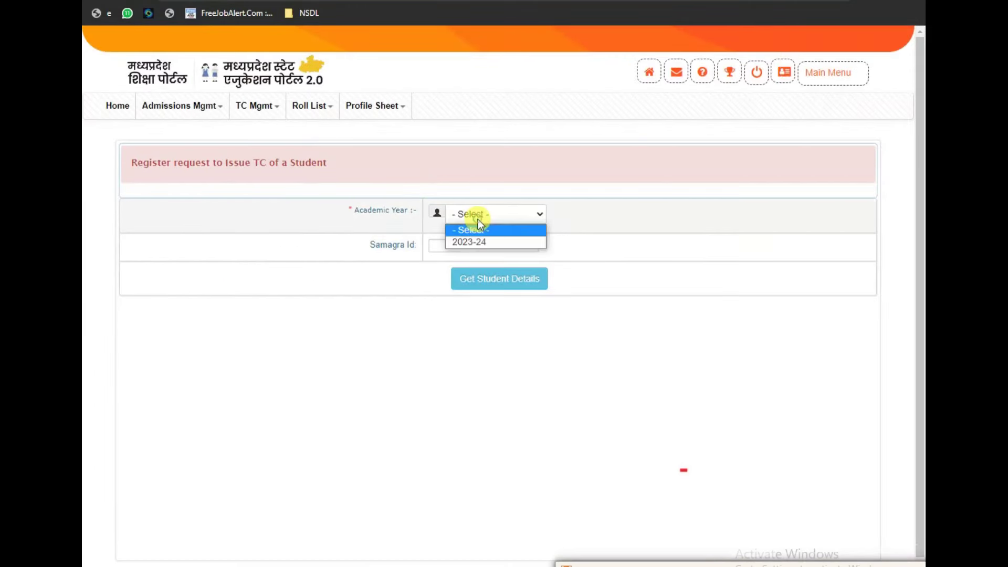
left_click(469, 247)
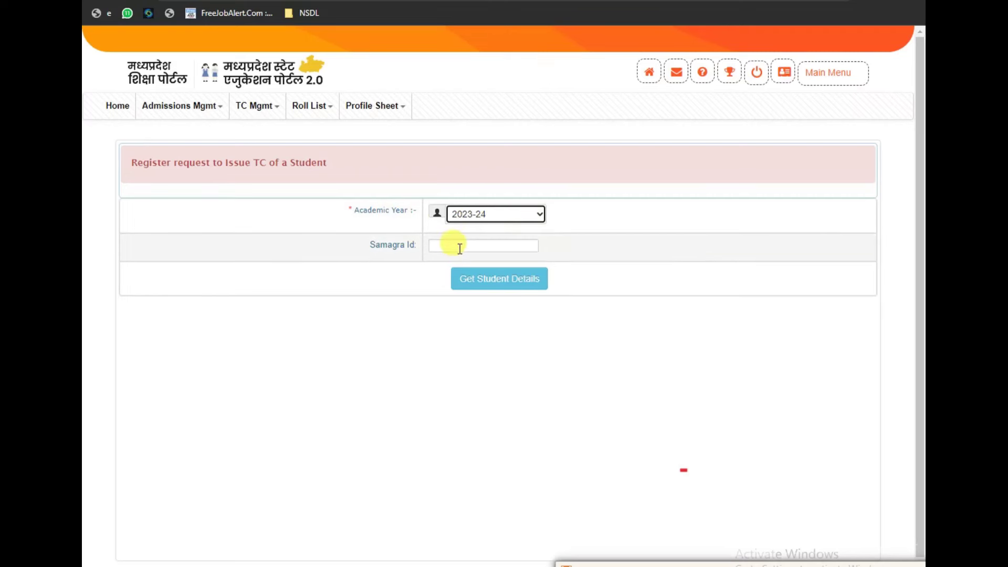
left_click(435, 246)
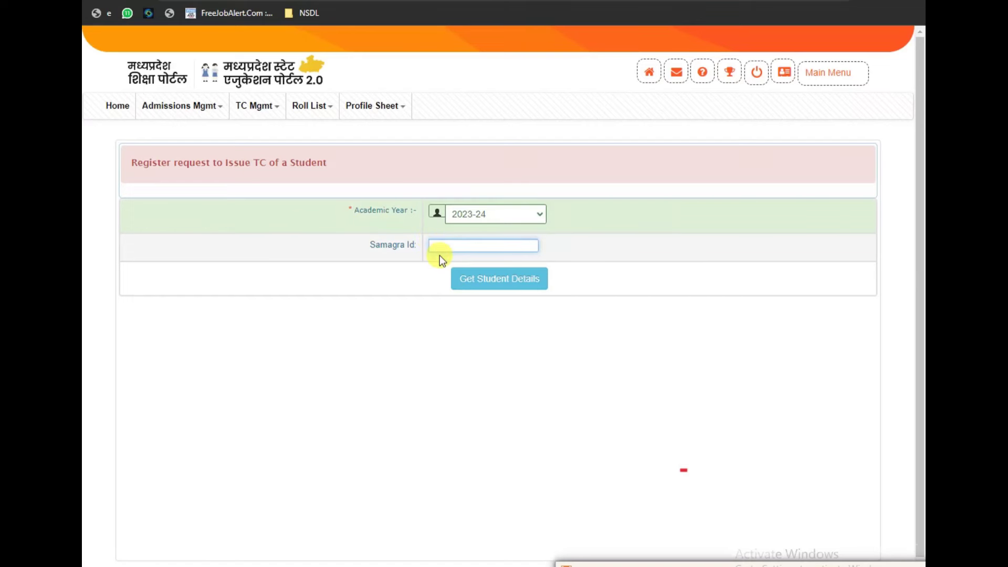
key("ctrl+v")
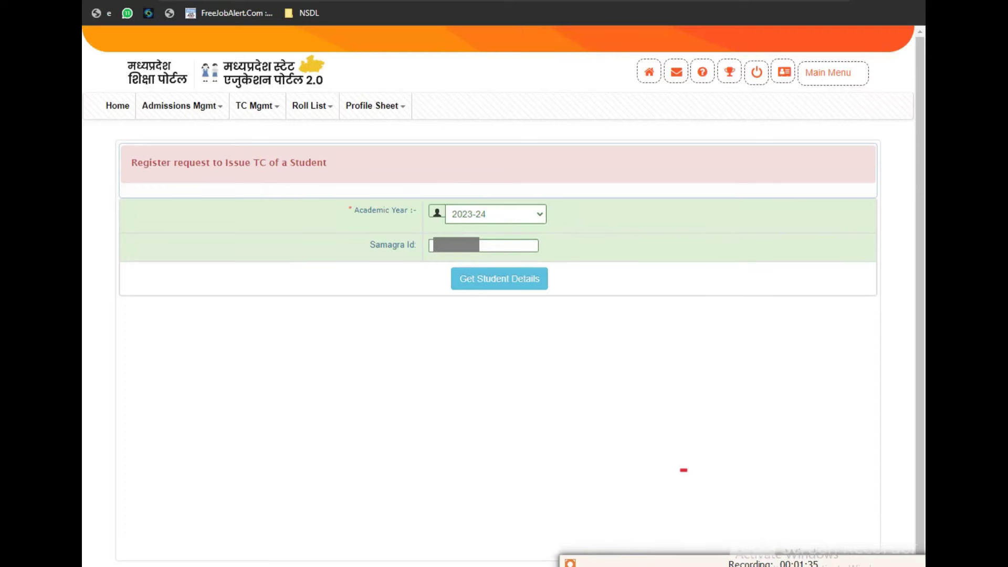
key("Return")
left_click(499, 279)
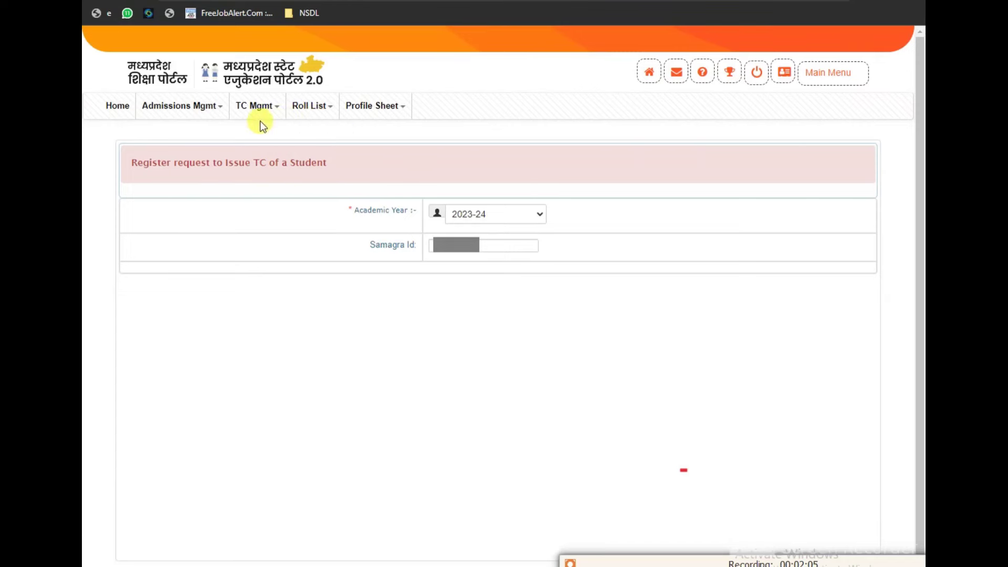
Display the roll list of enrolled students for academic year 2023-24 and class 6 th
left_click(316, 109)
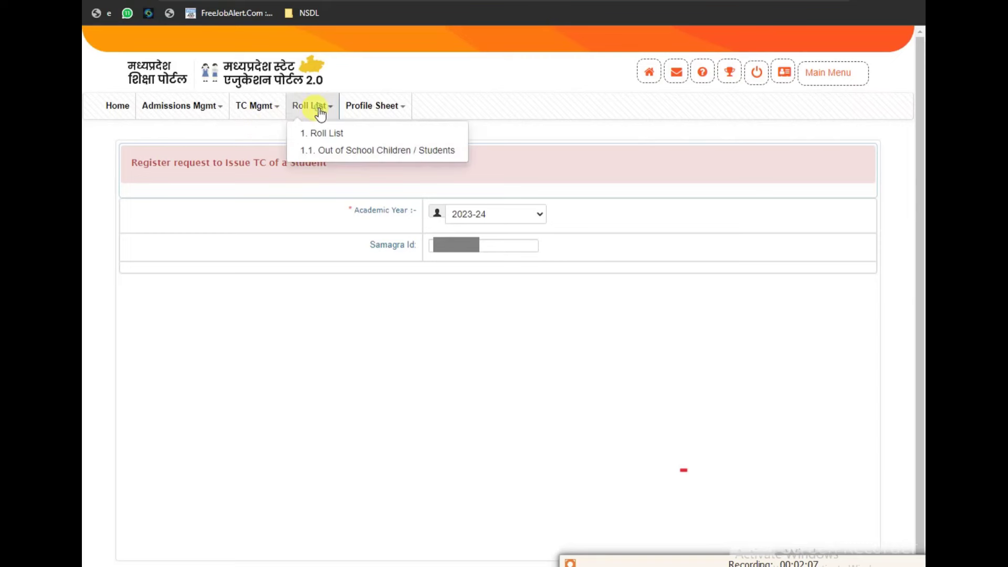
left_click(321, 134)
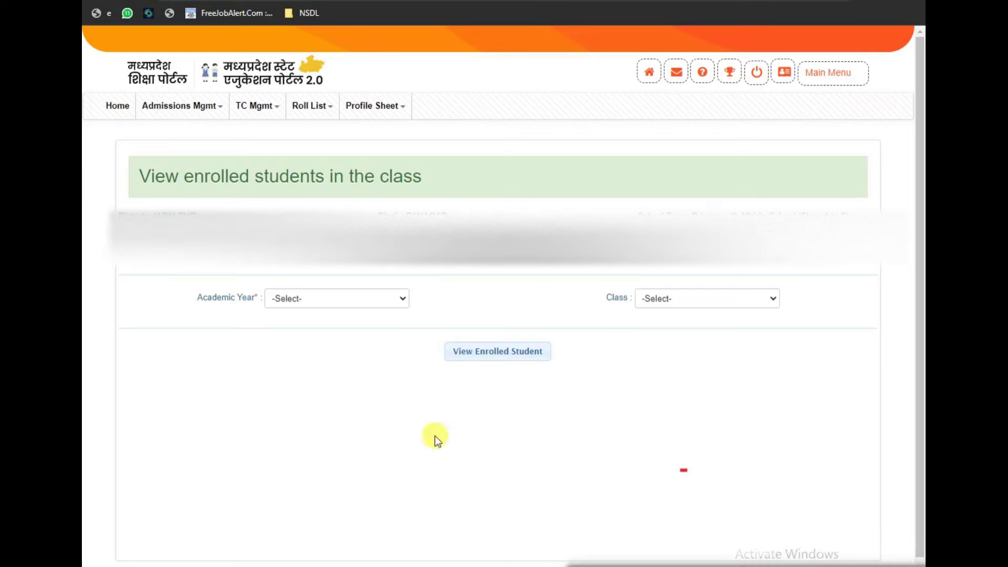
left_click(325, 304)
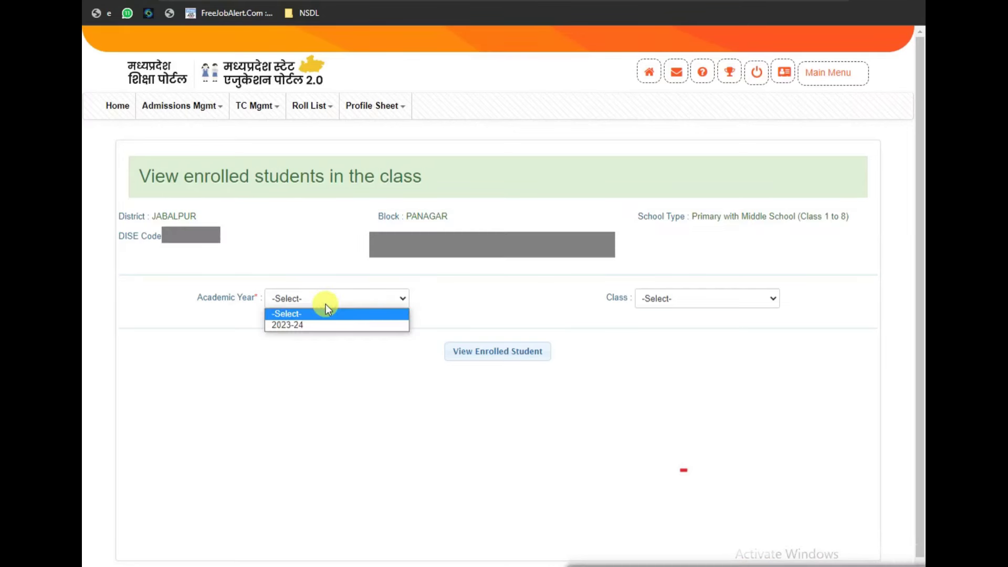
left_click(300, 324)
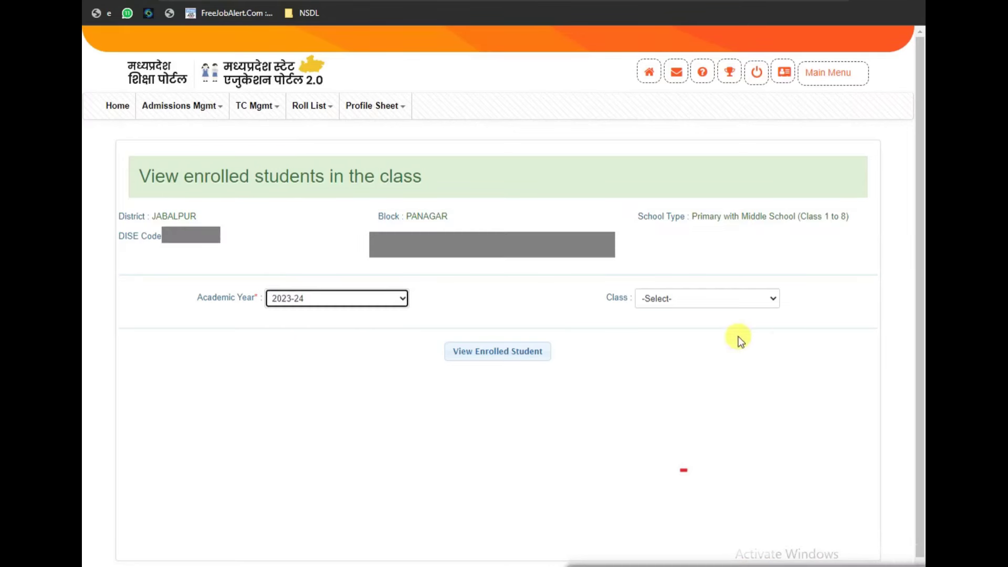
left_click(688, 301)
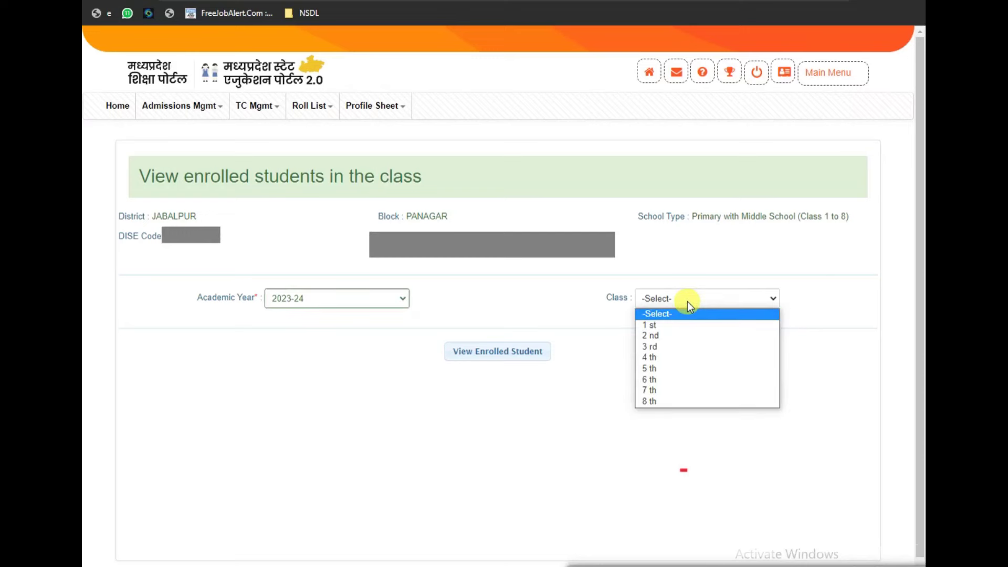
left_click(658, 380)
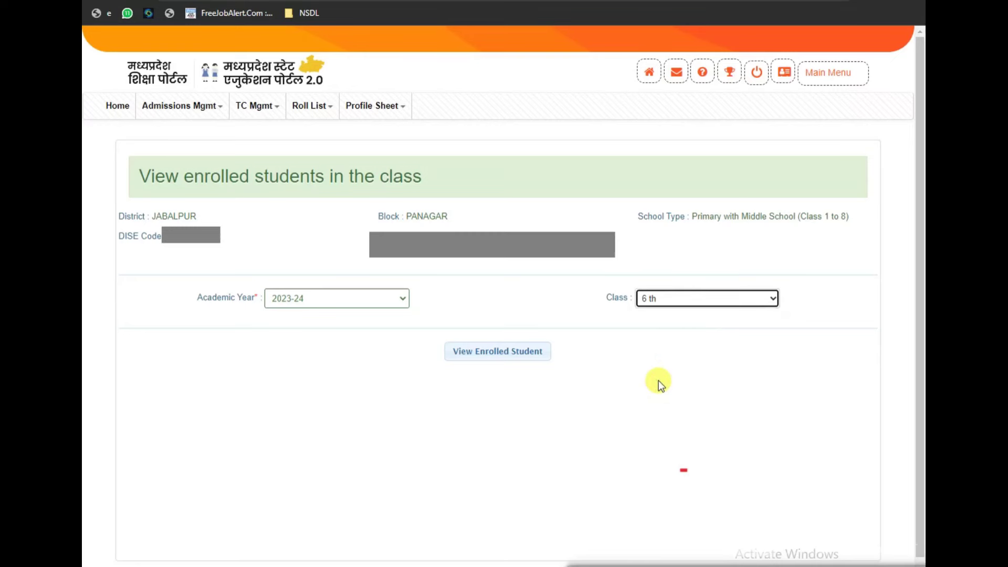
left_click(513, 360)
Examine the students in the 2023-24 class-wise list of joined students with previous class 7 th
left_click(534, 474)
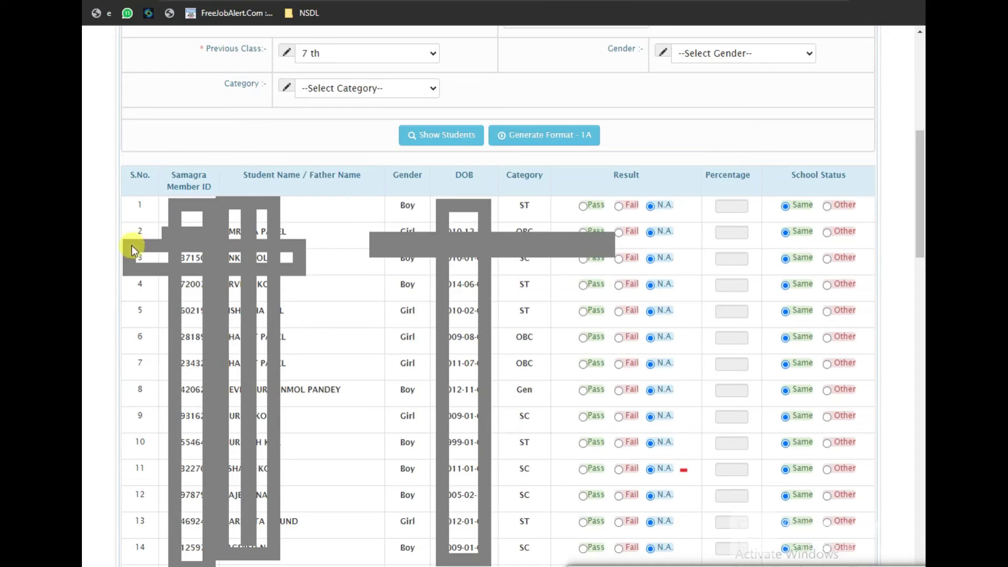
mouse_move(132, 244)
left_mouse_down()
mouse_move(169, 268)
mouse_move(297, 267)
left_mouse_up()
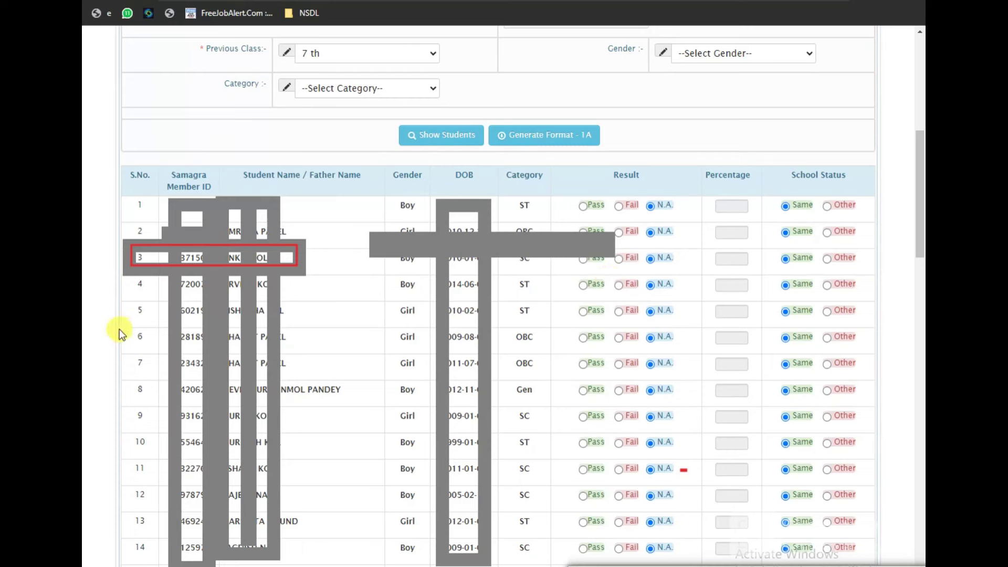
left_click_drag(165, 338, 307, 345)
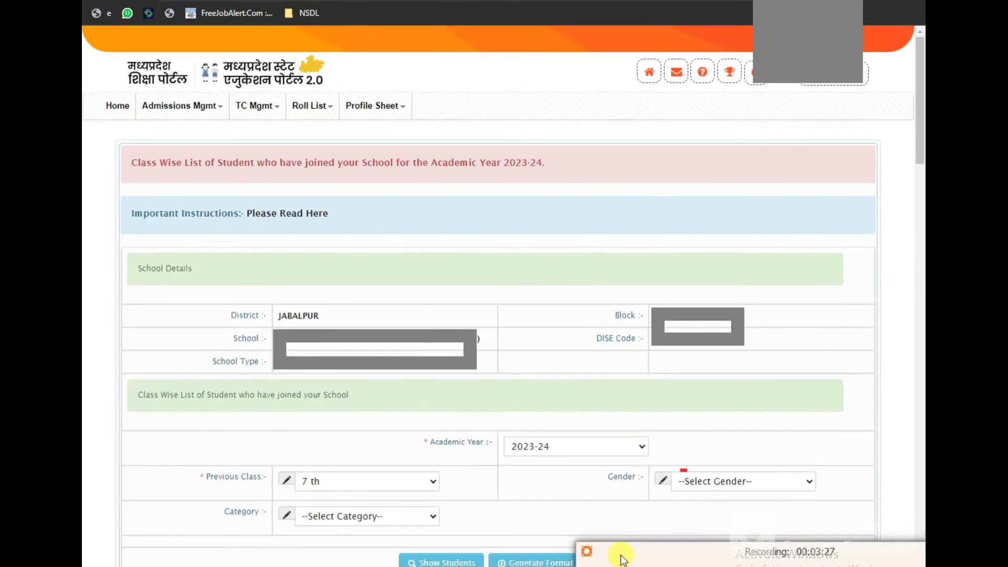
Reopen the TC request form and retrieve the student's details using academic year 2023-24 and the Samagra ID
left_click(258, 111)
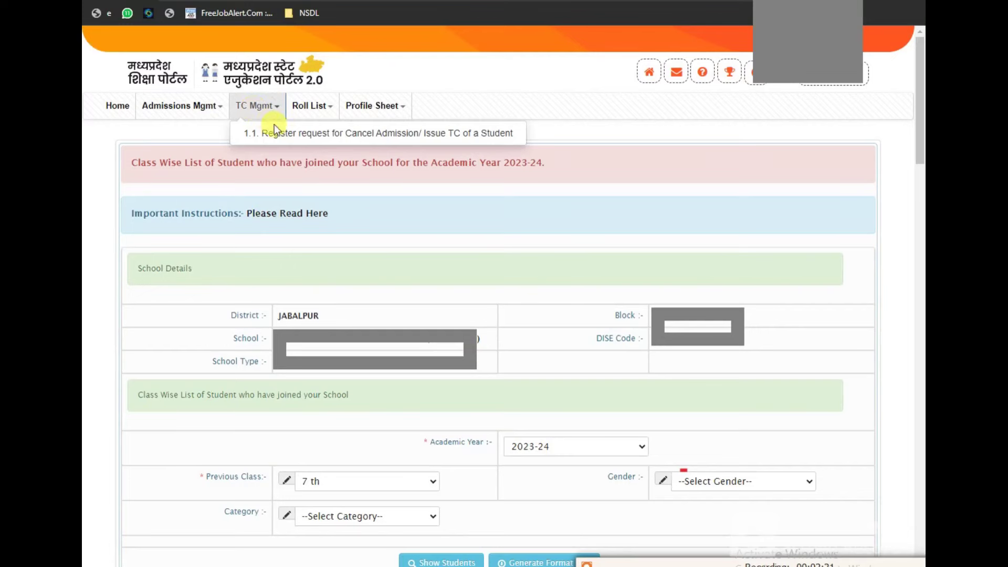
left_click(359, 137)
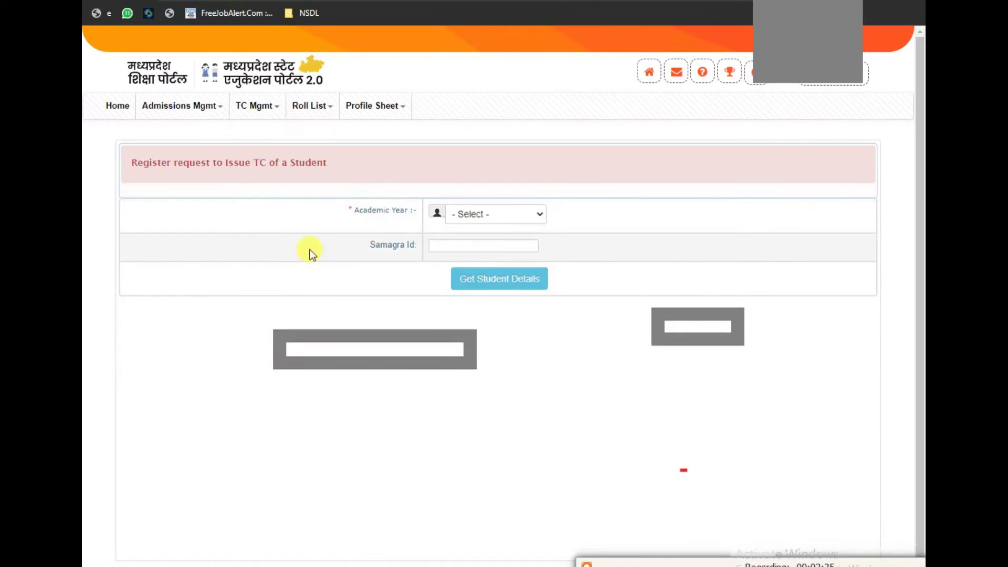
left_click(481, 214)
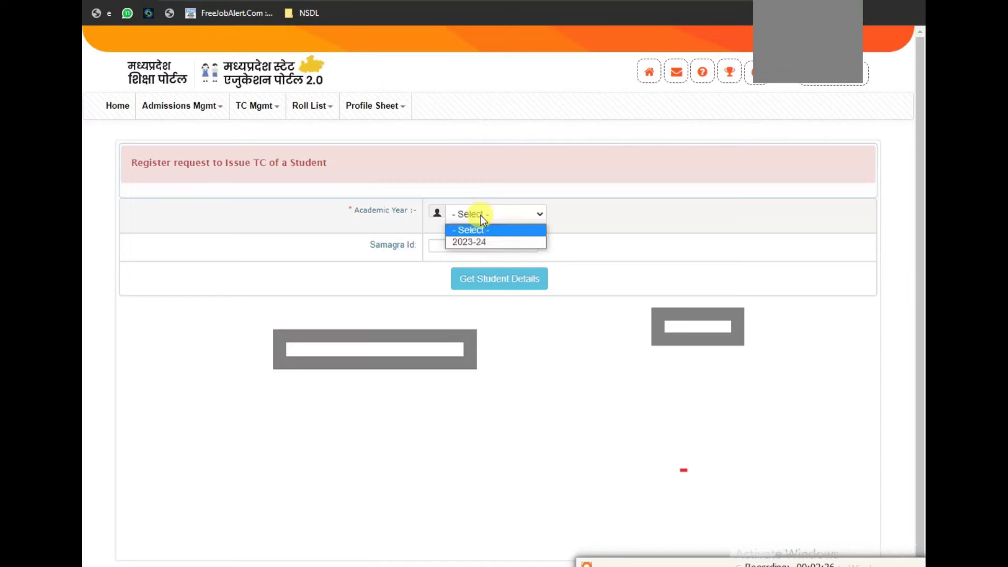
left_click(467, 242)
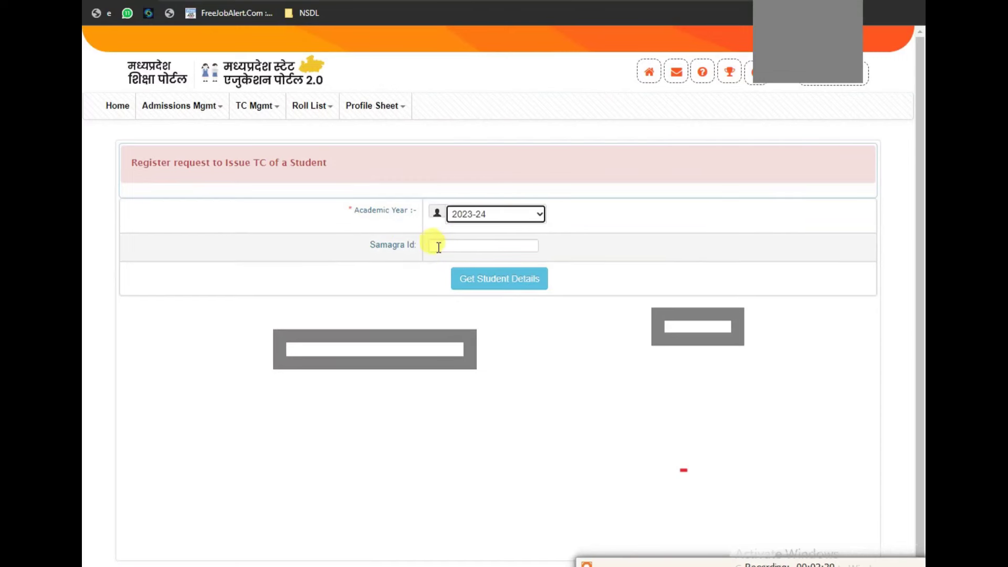
left_click(498, 284)
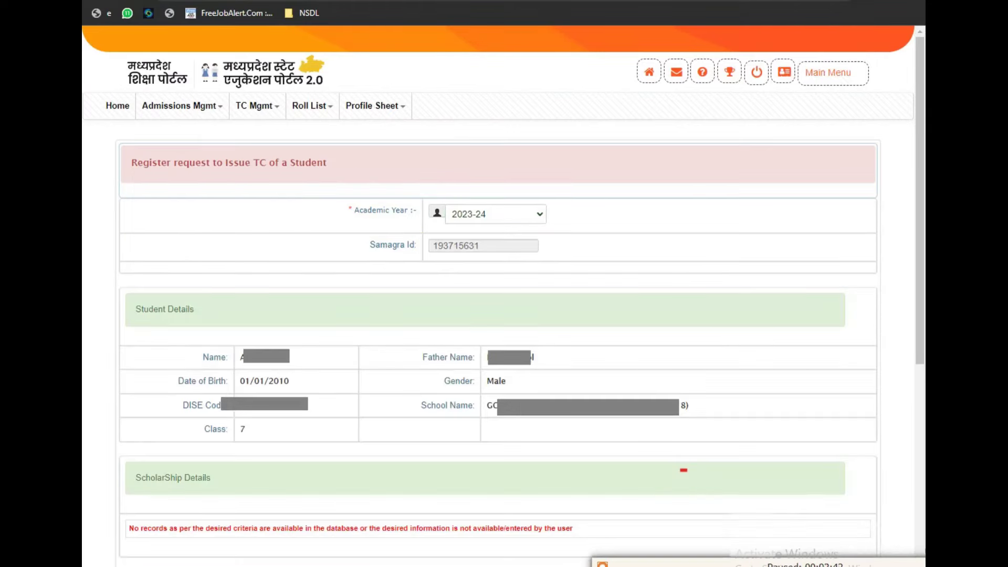
mouse_move(128, 297)
left_mouse_down()
mouse_move(386, 409)
mouse_move(766, 450)
left_mouse_up()
mouse_move(116, 297)
left_mouse_down()
mouse_move(596, 440)
mouse_move(759, 442)
left_mouse_up()
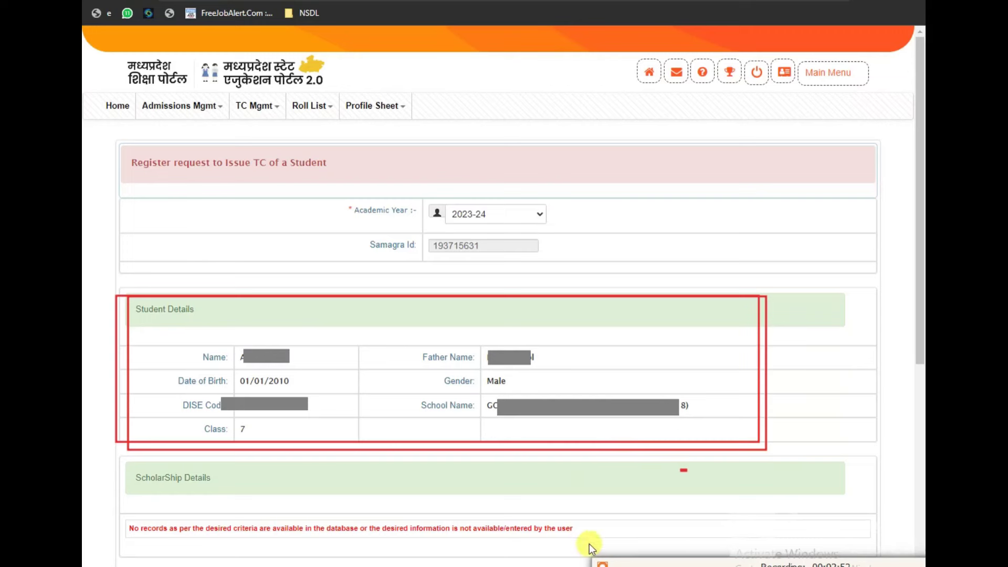
Enter the displayed captcha code and register the request for unmapping the student and issuing the TC
scroll(588, 545, "down", 8)
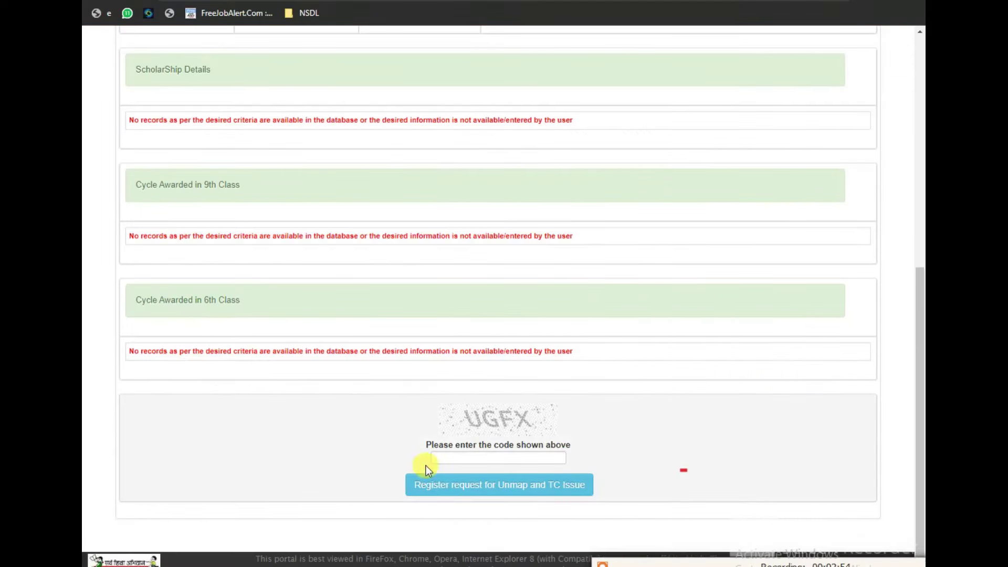
left_click(458, 460)
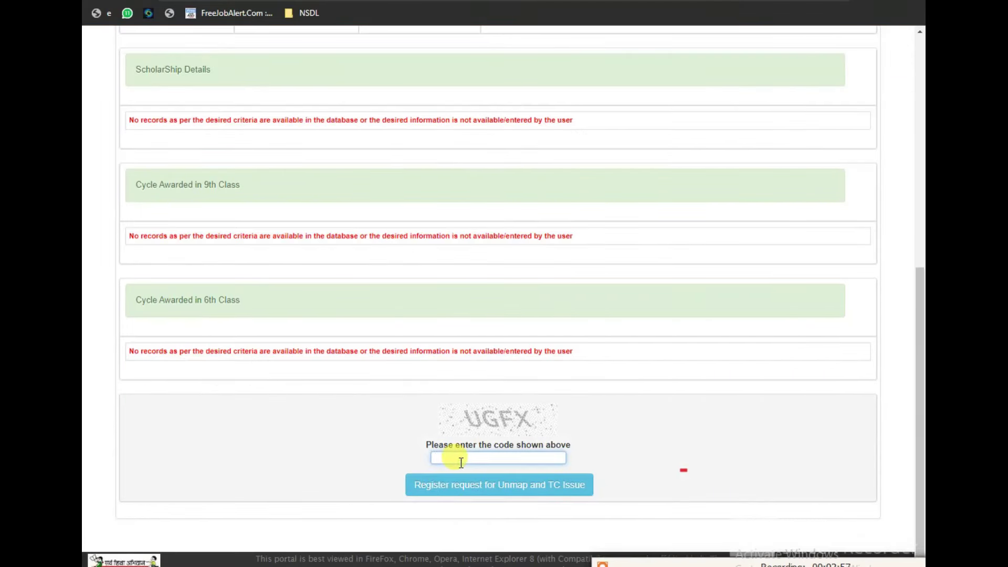
type("UGFX")
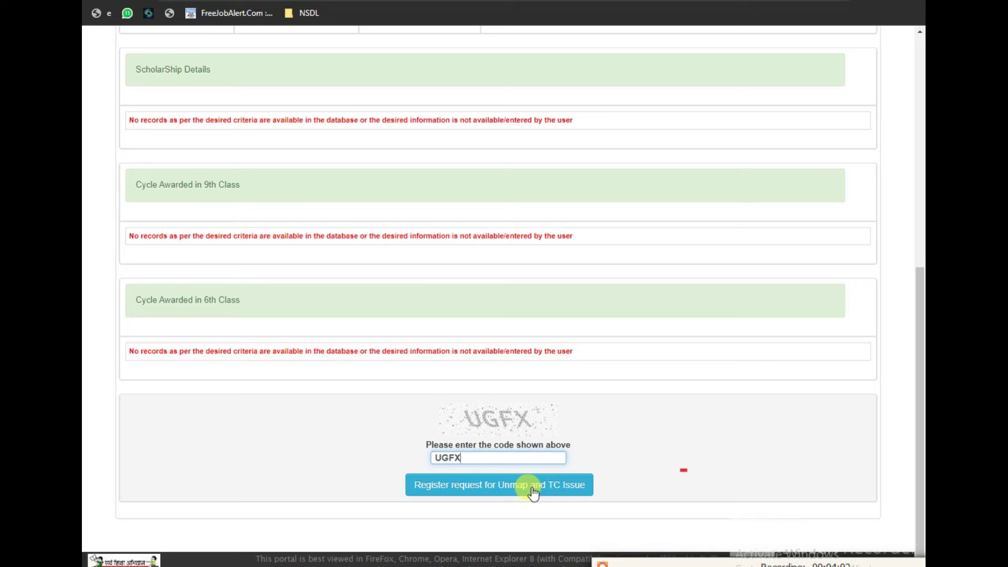
left_click(571, 485)
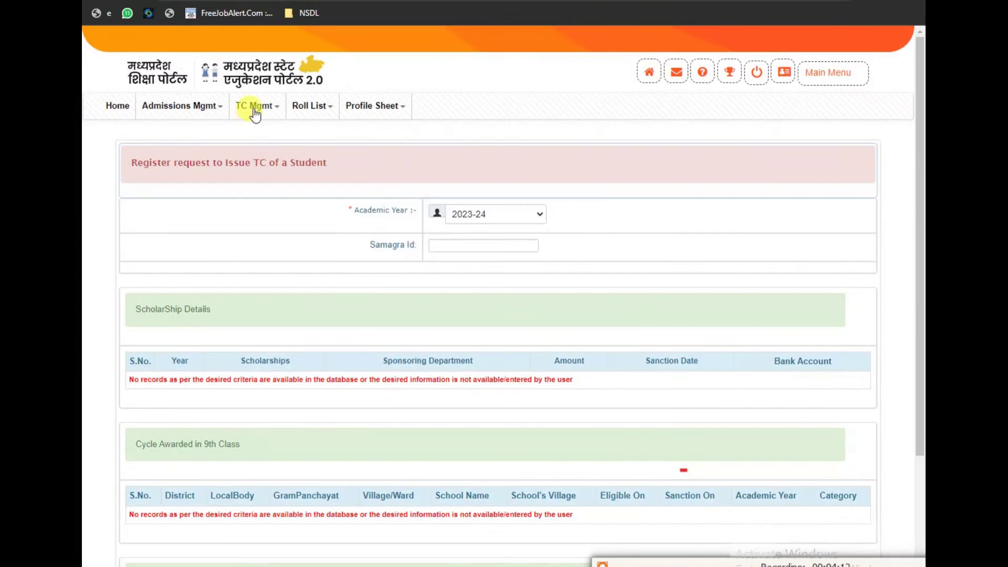
Open the roll list and examine the enrolled students of class 7 after the TC request
left_click(312, 107)
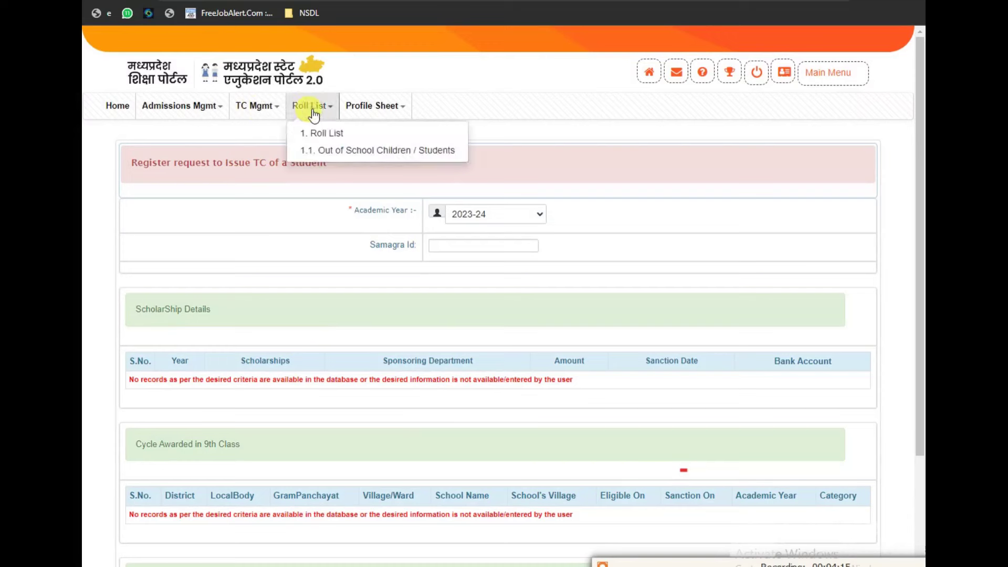
left_click(328, 138)
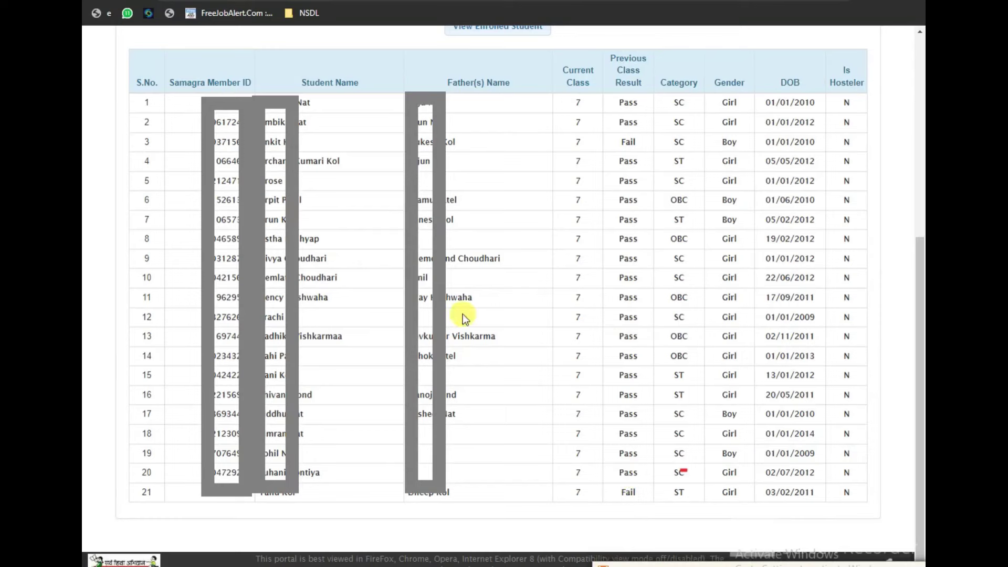
mouse_move(163, 102)
left_mouse_down()
mouse_move(811, 430)
mouse_move(830, 488)
mouse_move(841, 490)
left_mouse_up()
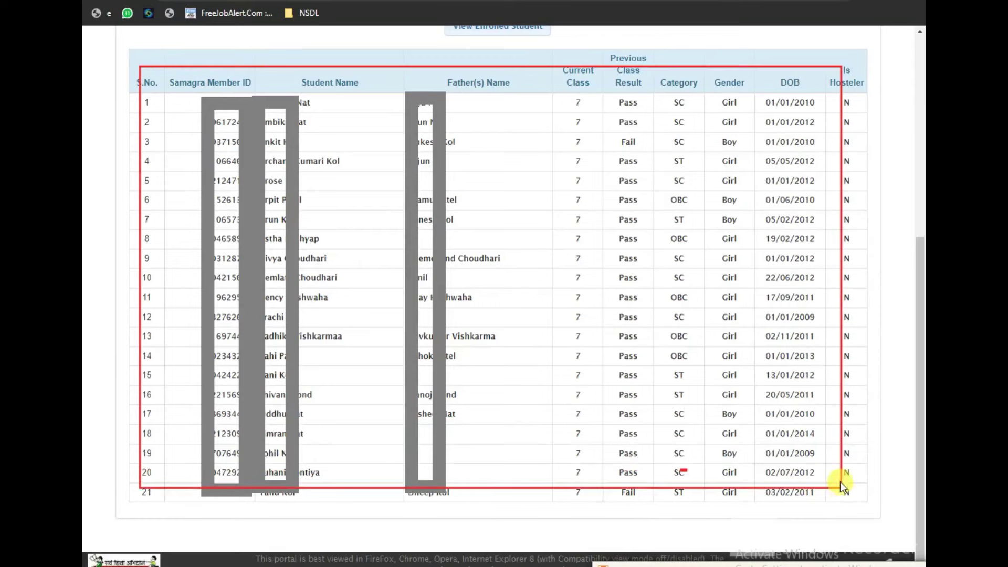